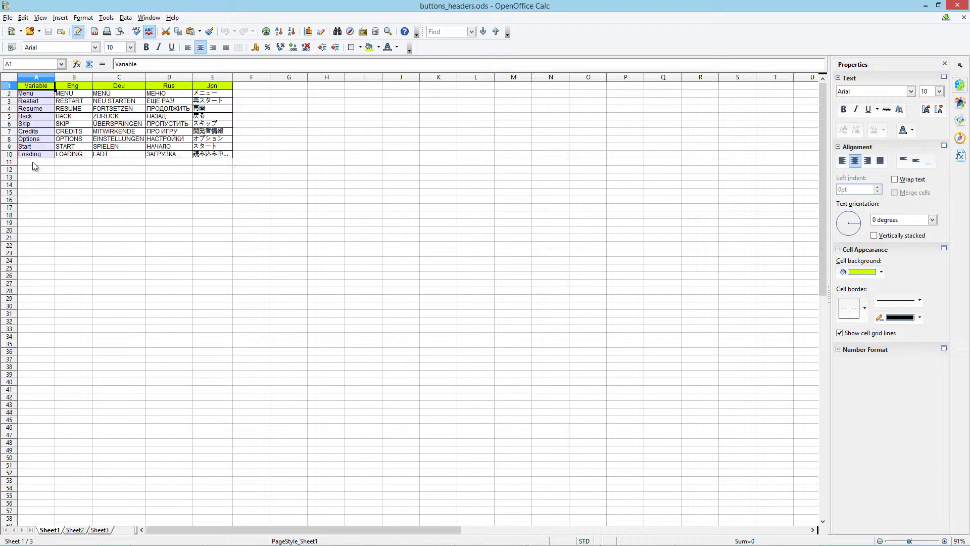
- Copy the translation table A2:E10 and paste it transposed into Sheet2 starting at A1
left_click_drag(33, 94, 210, 153)
right_click(211, 153)
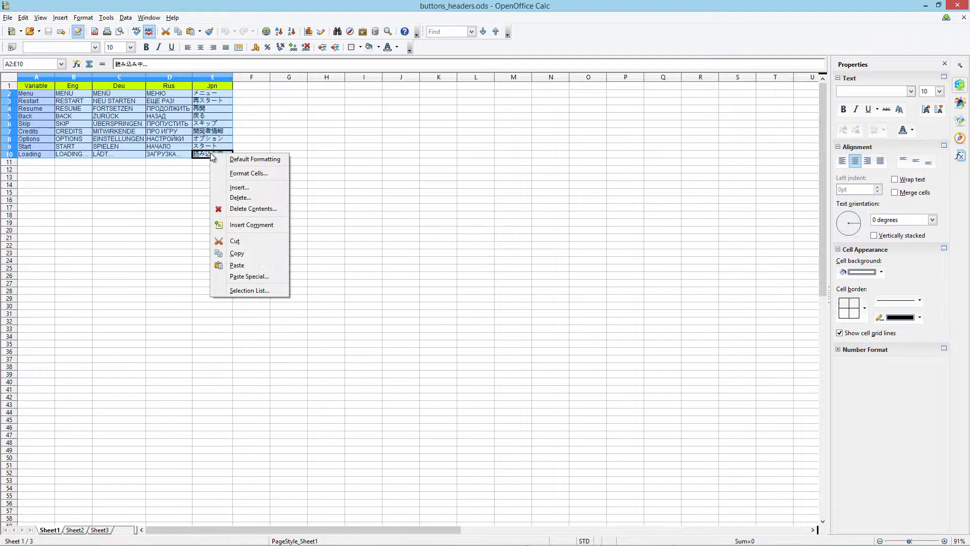
left_click(238, 253)
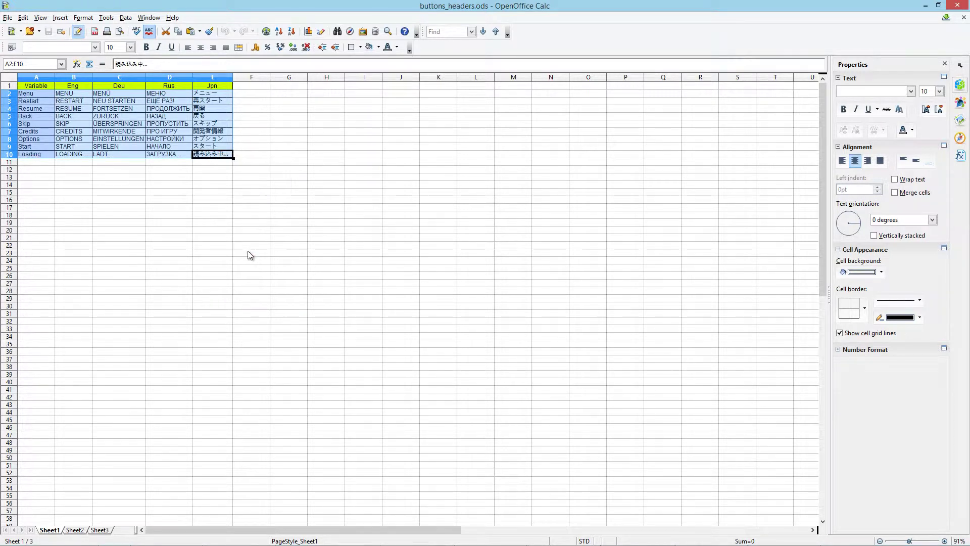
left_click(82, 532)
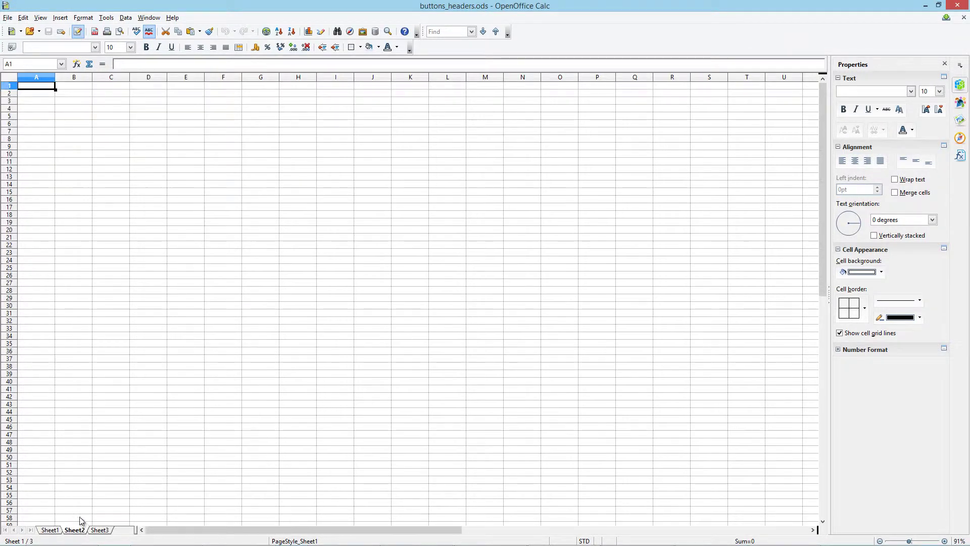
right_click(37, 90)
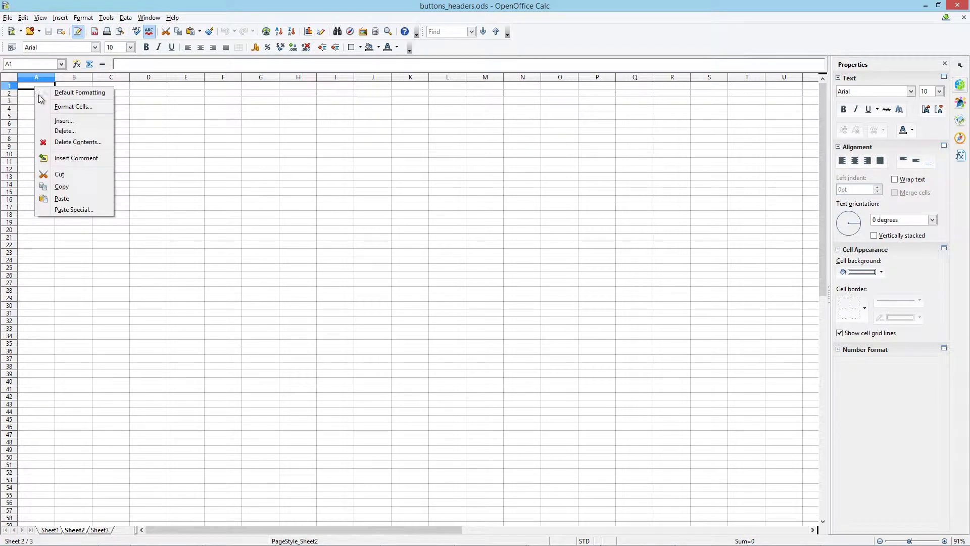
left_click(68, 207)
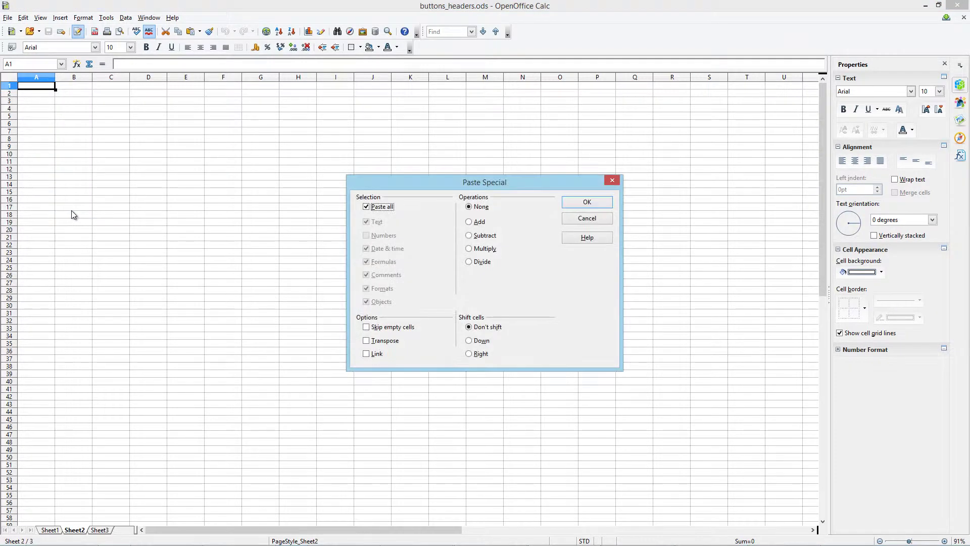
left_click(370, 341)
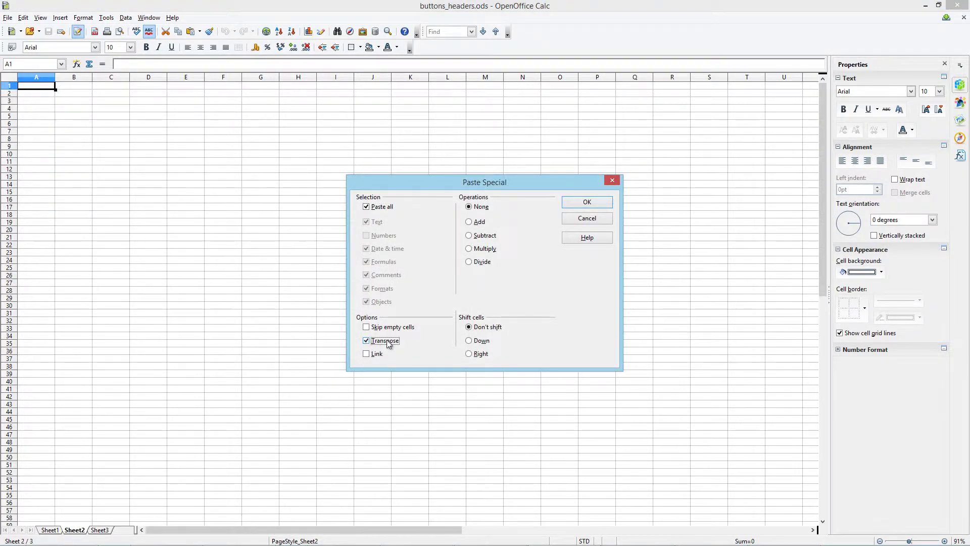
left_click(580, 203)
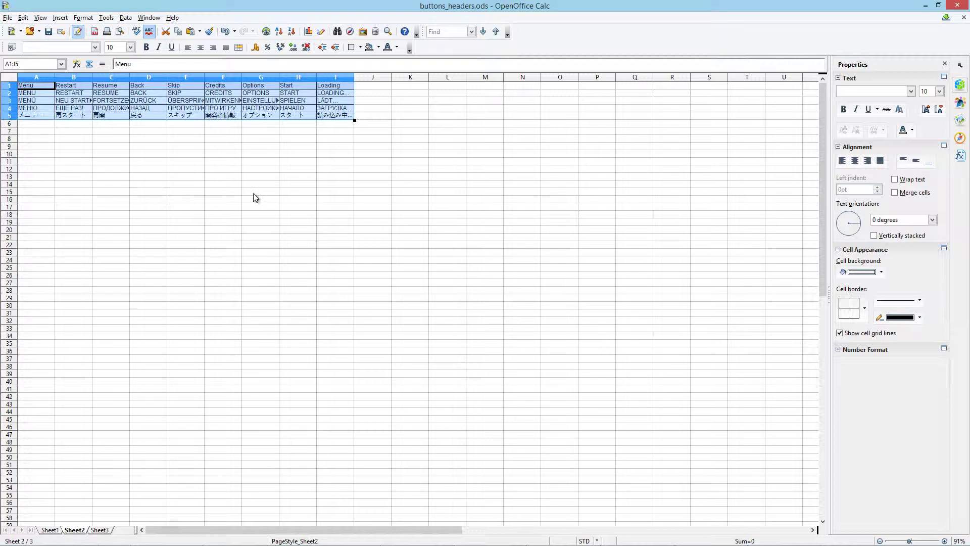
- Save the sheet as buttons_headers.csv with the Text CSV (.csv) file type
left_click(9, 17)
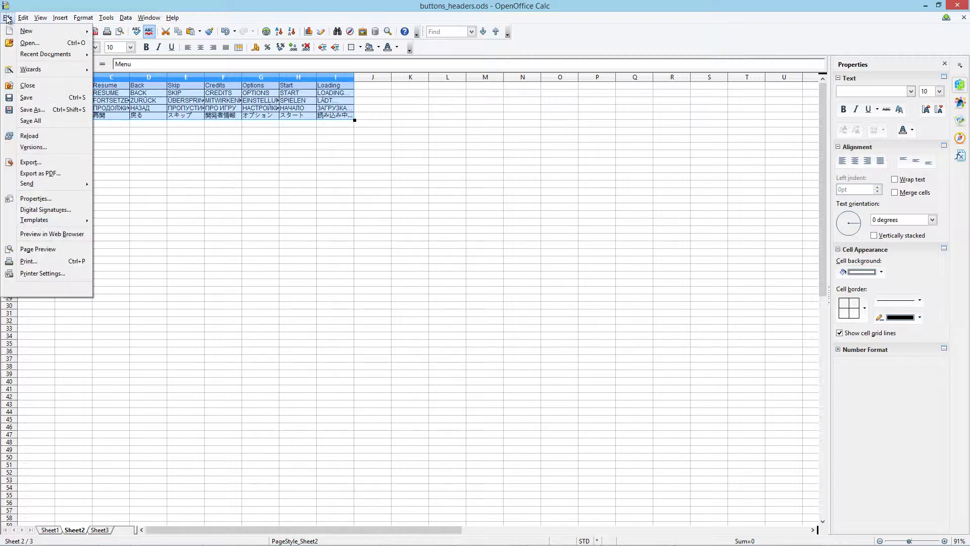
left_click(33, 110)
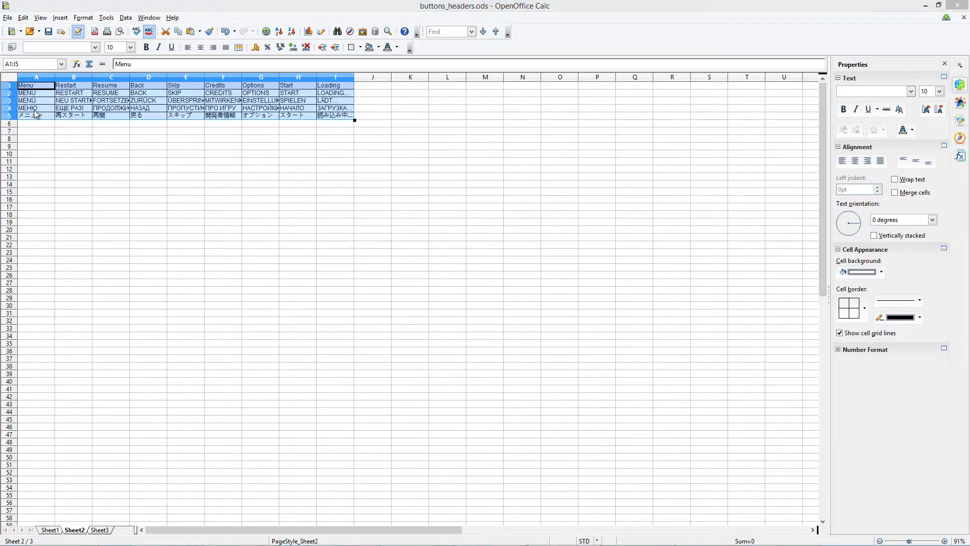
left_click(284, 351)
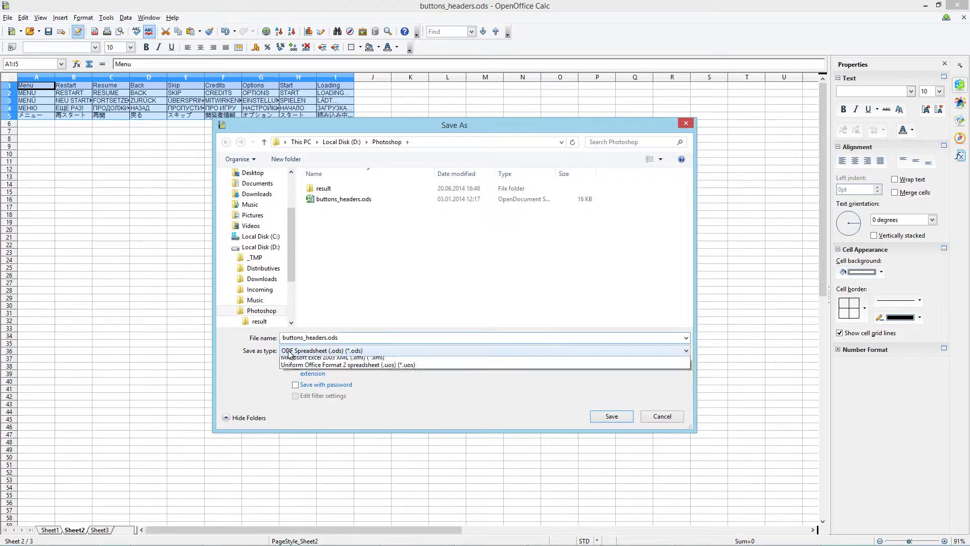
left_click(314, 459)
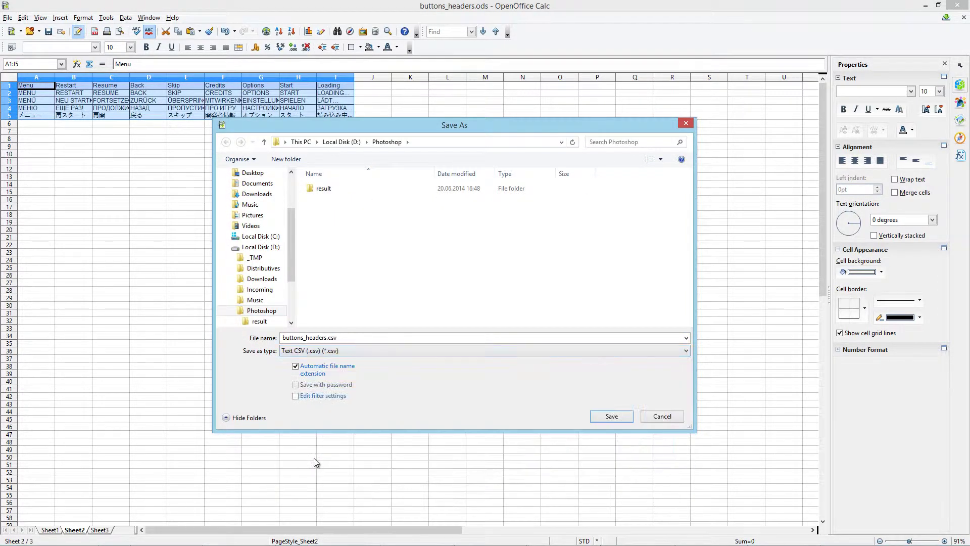
left_click(605, 419)
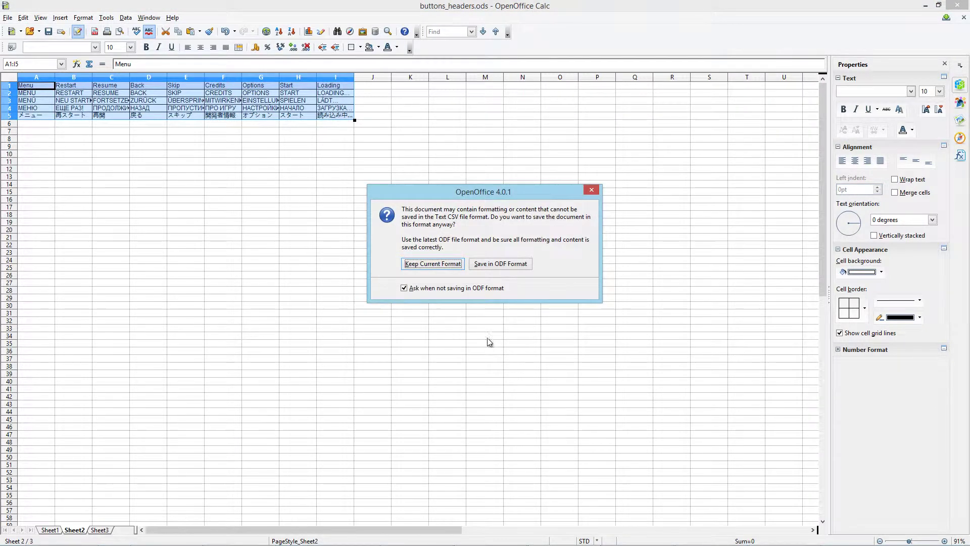
- Keep the CSV format and export with Unicode (UTF-8) character set and all text cells quoted
left_click(433, 264)
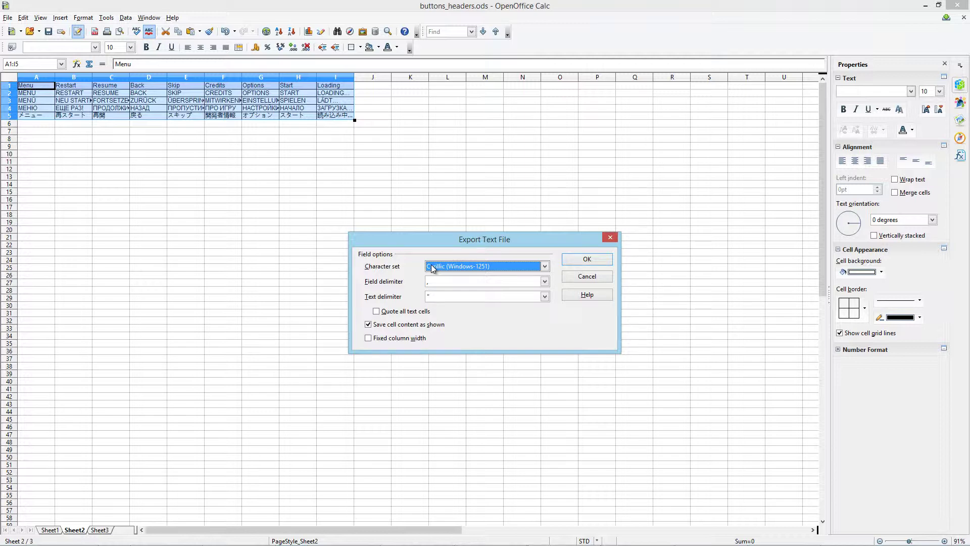
left_click(436, 268)
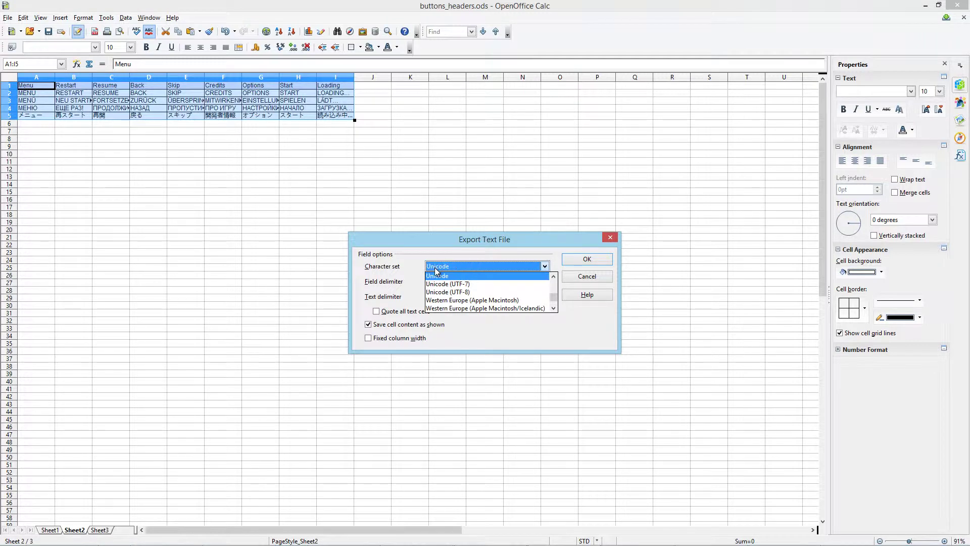
key("u")
left_click(443, 293)
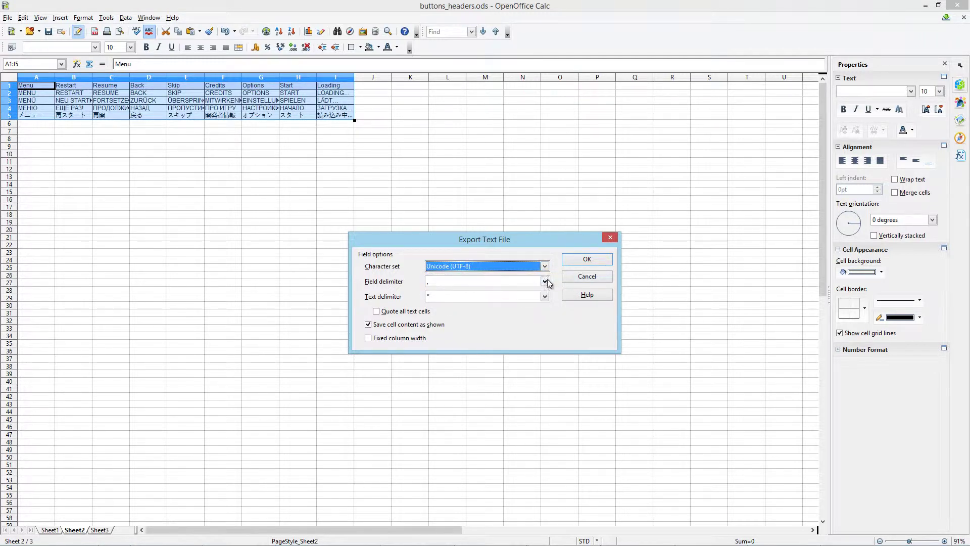
left_click(544, 281)
left_click(534, 293)
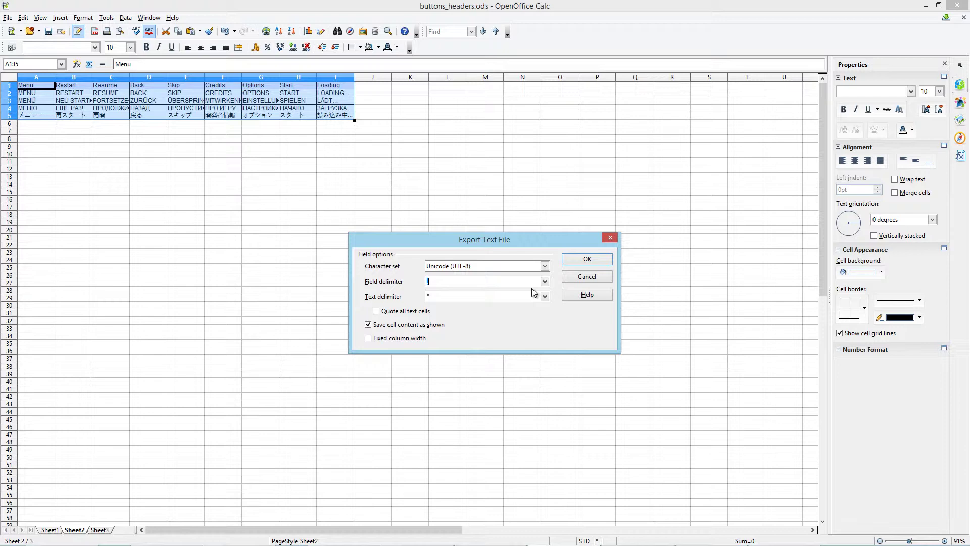
left_click(377, 311)
left_click(588, 260)
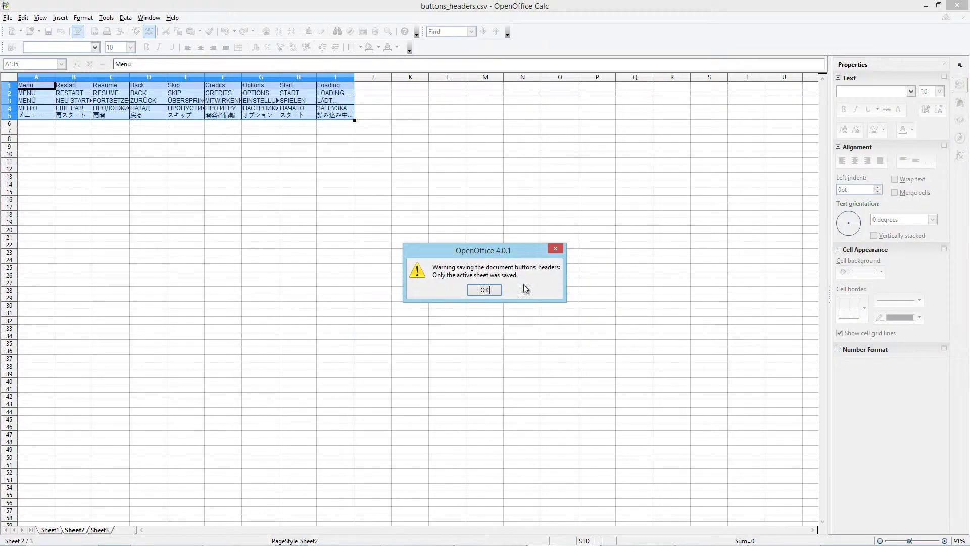
left_click(483, 288)
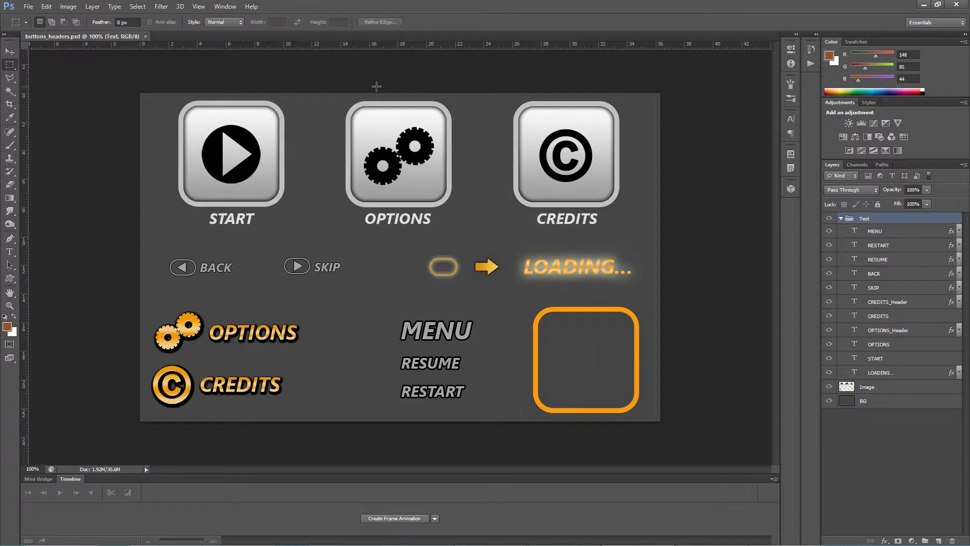
- Start importing variable data sets with Unicode (UTF-8) encoding
left_click(68, 7)
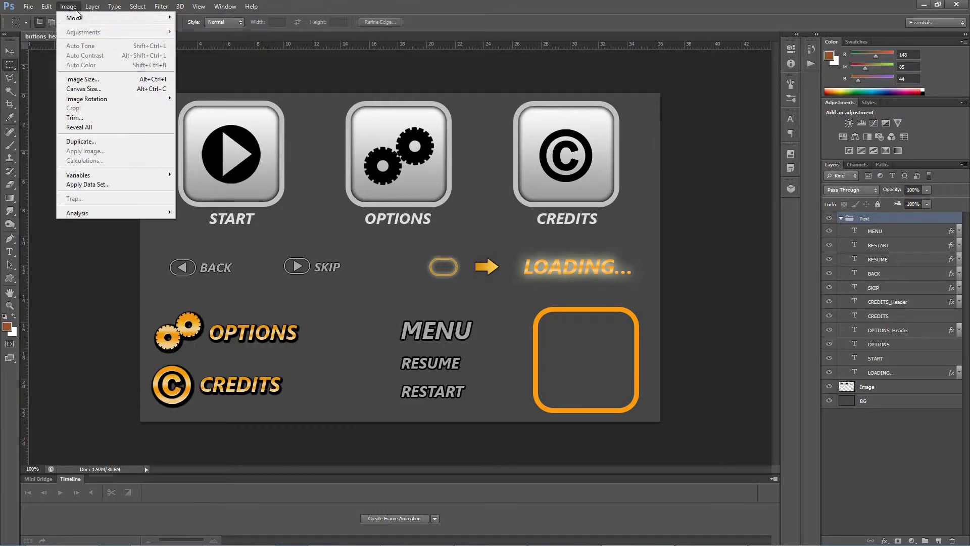
mouse_move(104, 175)
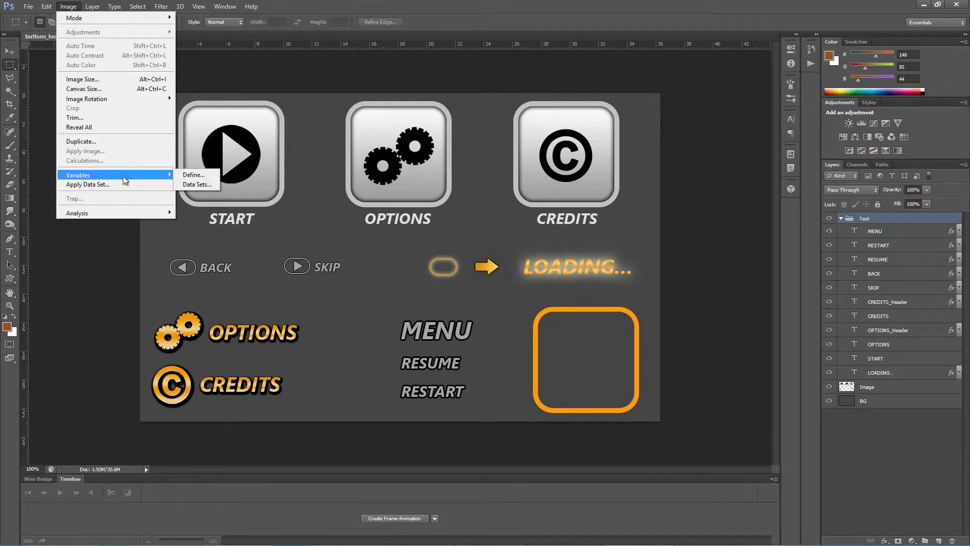
left_click(187, 185)
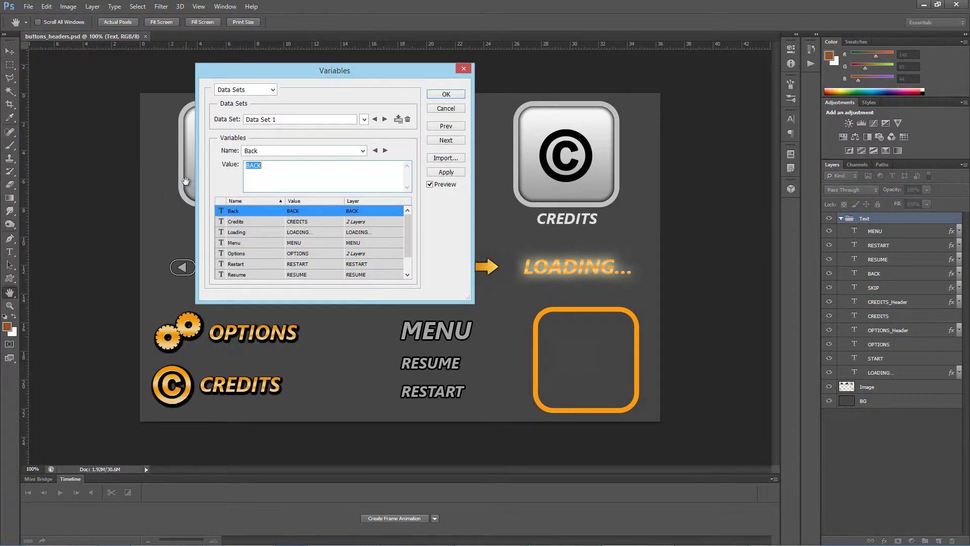
left_click(461, 159)
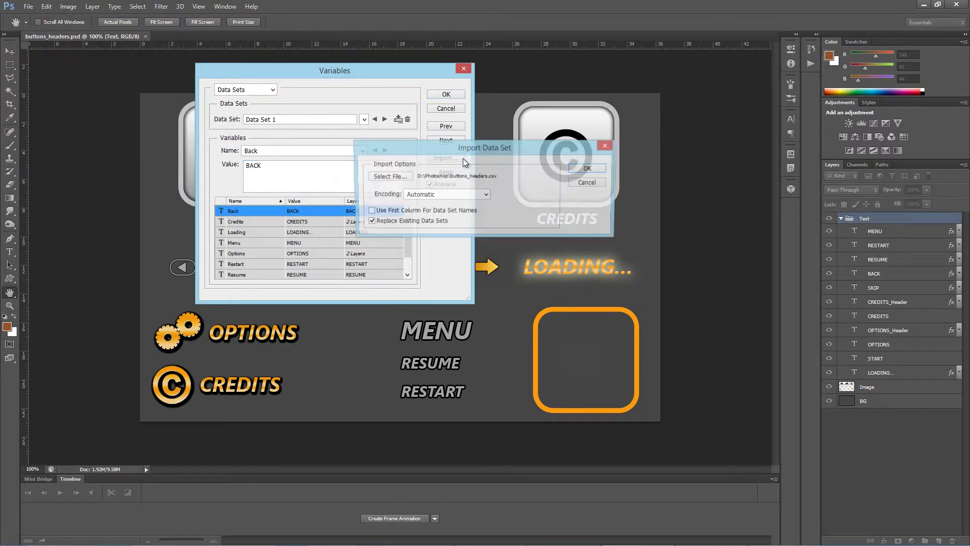
left_click(486, 195)
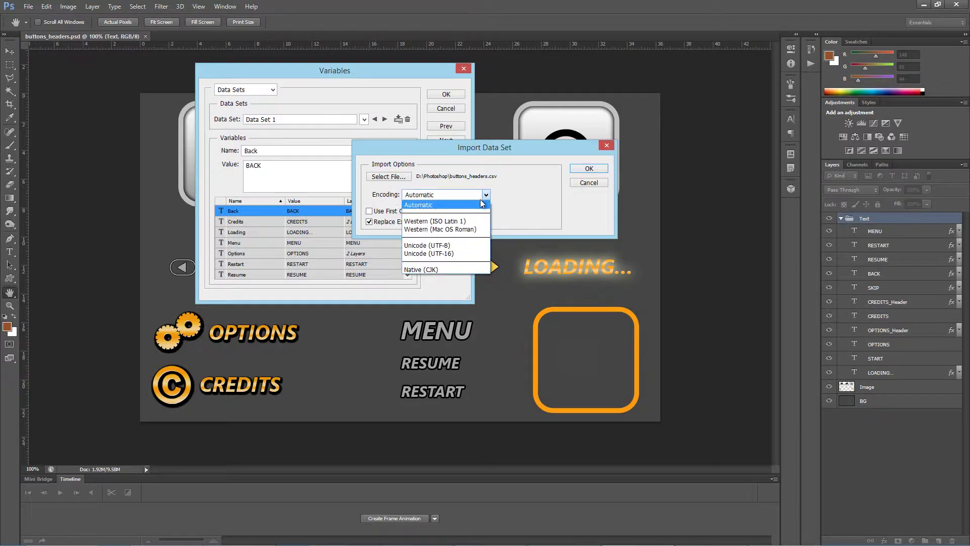
left_click(446, 251)
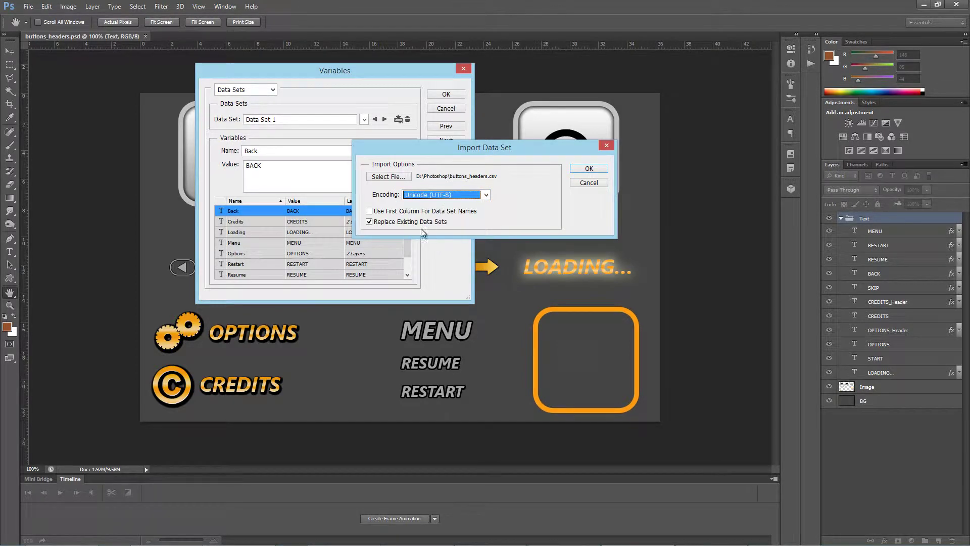
- Load buttons_headers.csv as the data set file, replacing the existing data sets
left_click(389, 177)
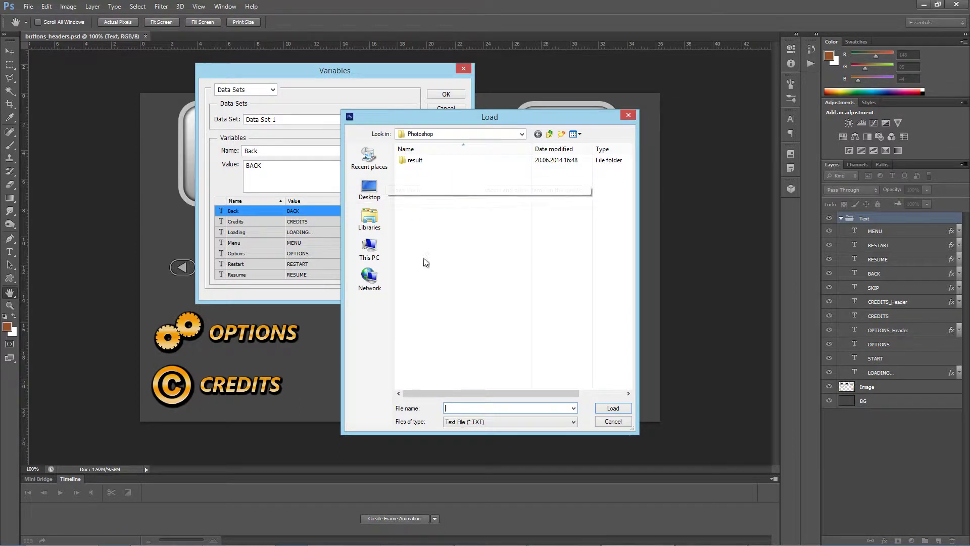
left_click(460, 423)
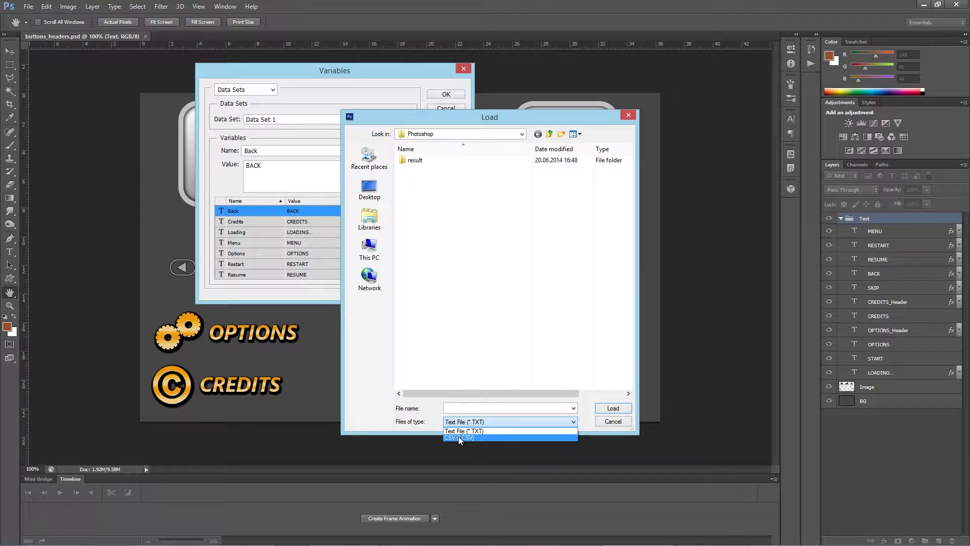
left_click(460, 438)
left_click(443, 171)
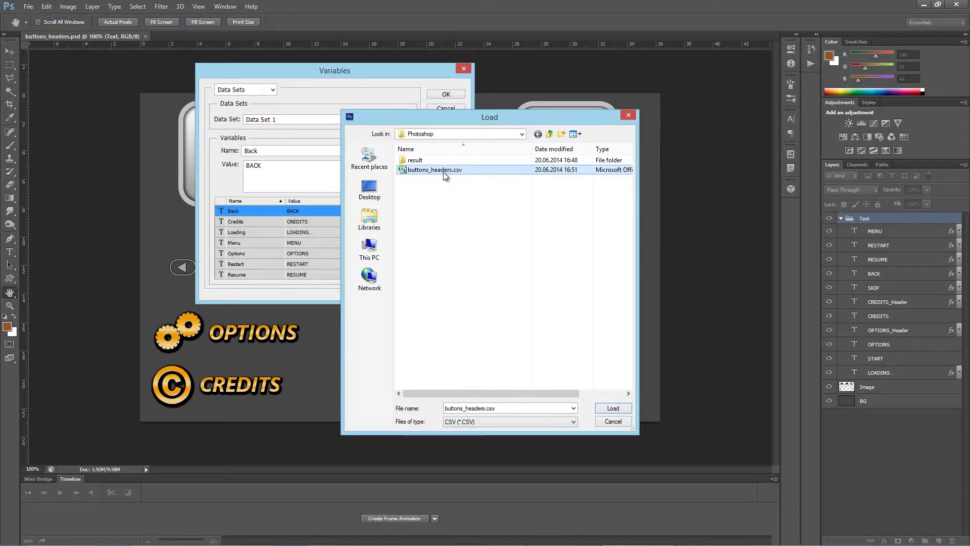
left_click(611, 409)
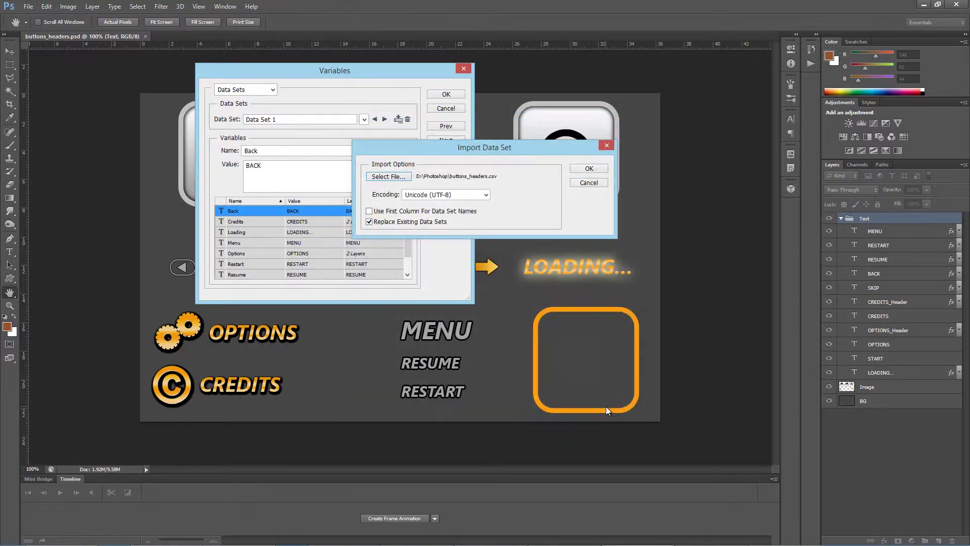
left_click(589, 169)
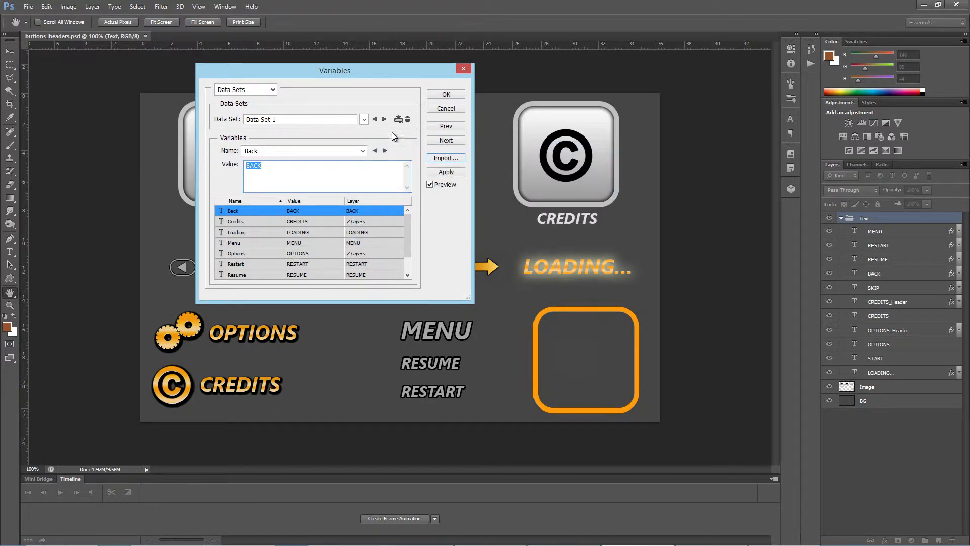
- Rename the first data set to en
left_click(364, 119)
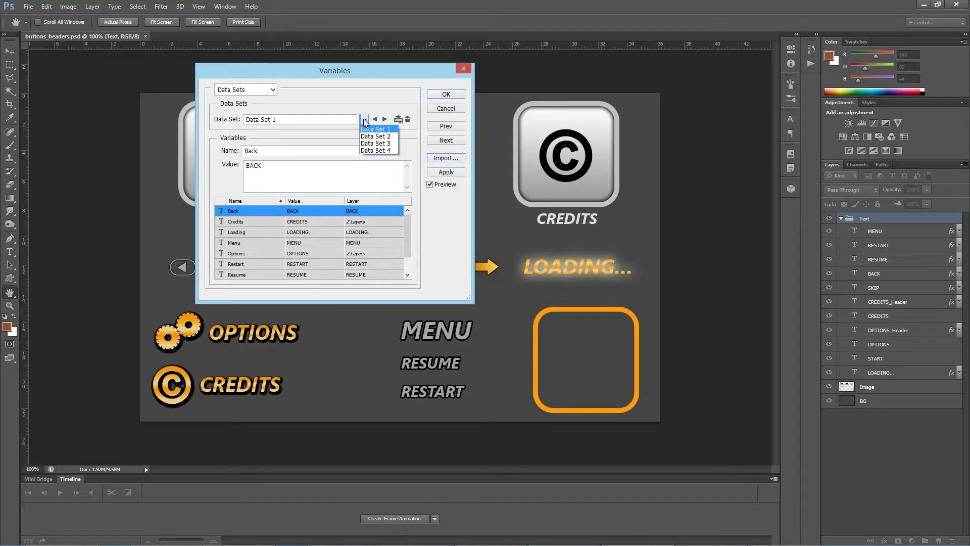
left_click(364, 120)
type("en")
left_click(364, 120)
left_click(372, 133)
left_click(364, 120)
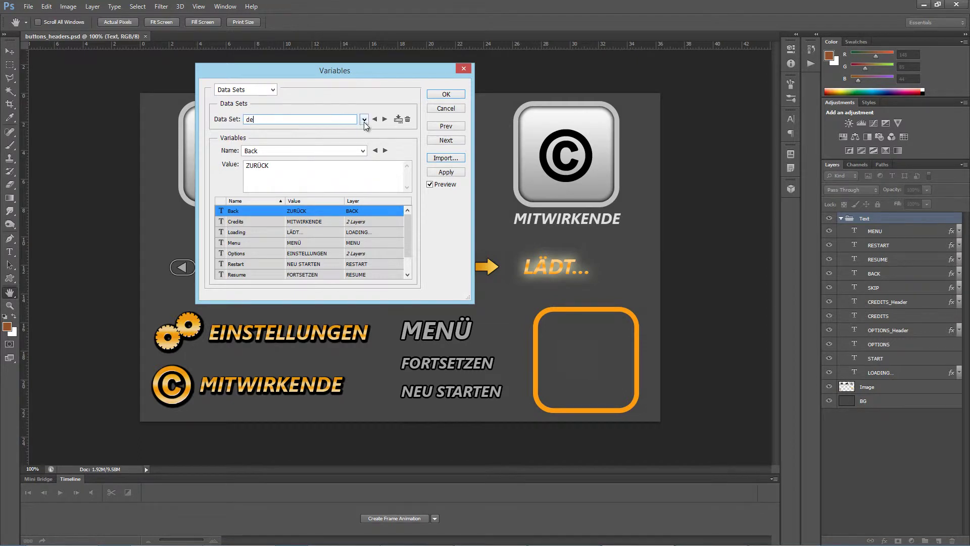
left_click(371, 140)
- Rename the third and fourth data sets to ru and jp, then confirm
left_click(294, 119)
type("ru")
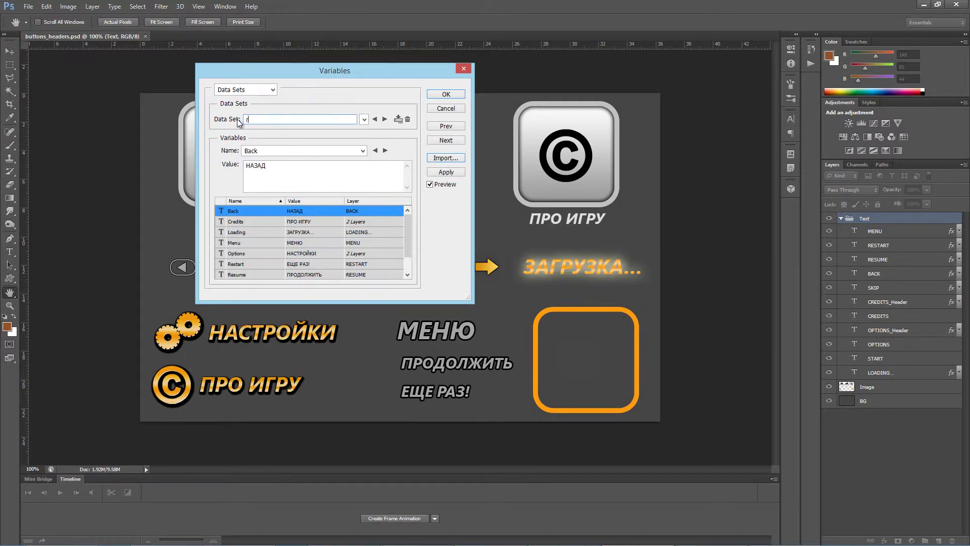
left_click(364, 120)
left_click(371, 144)
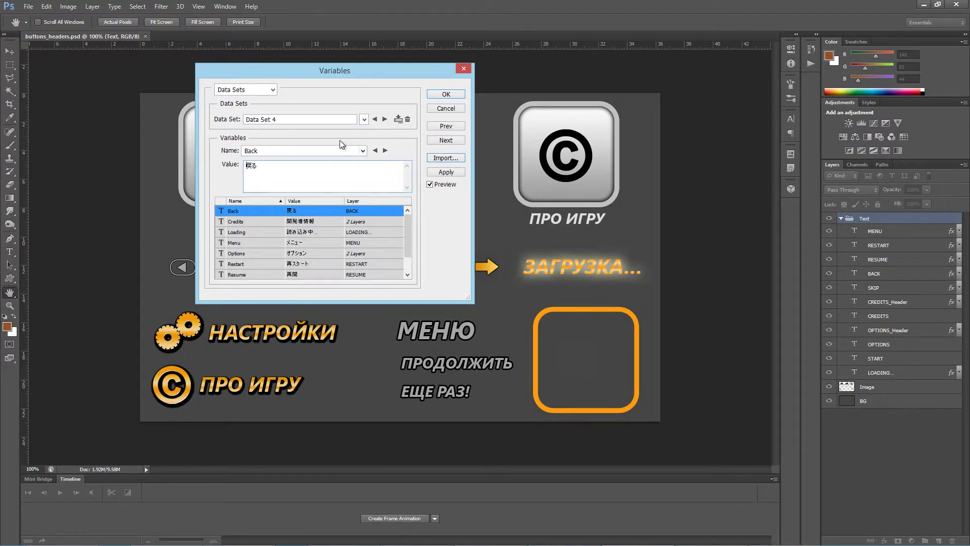
left_click(319, 120)
type("jp")
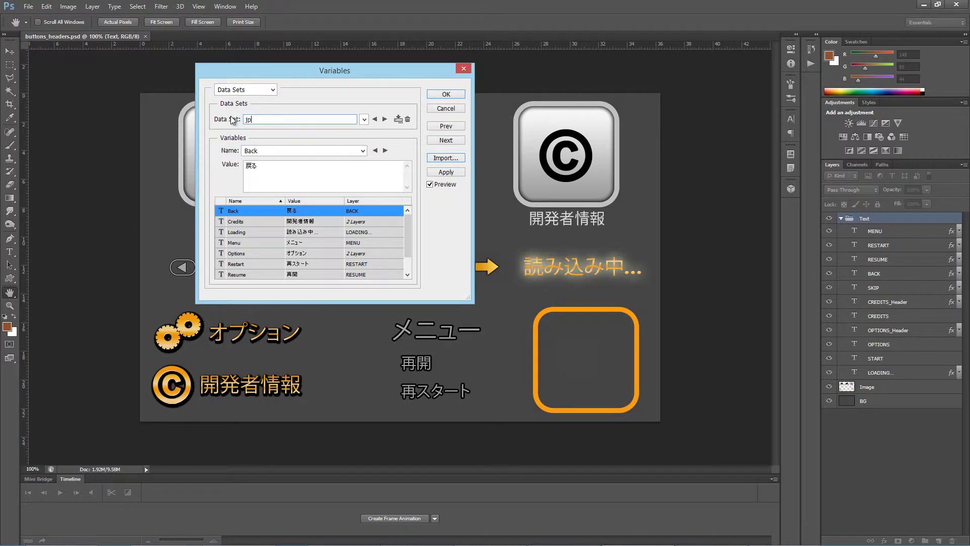
left_click(446, 94)
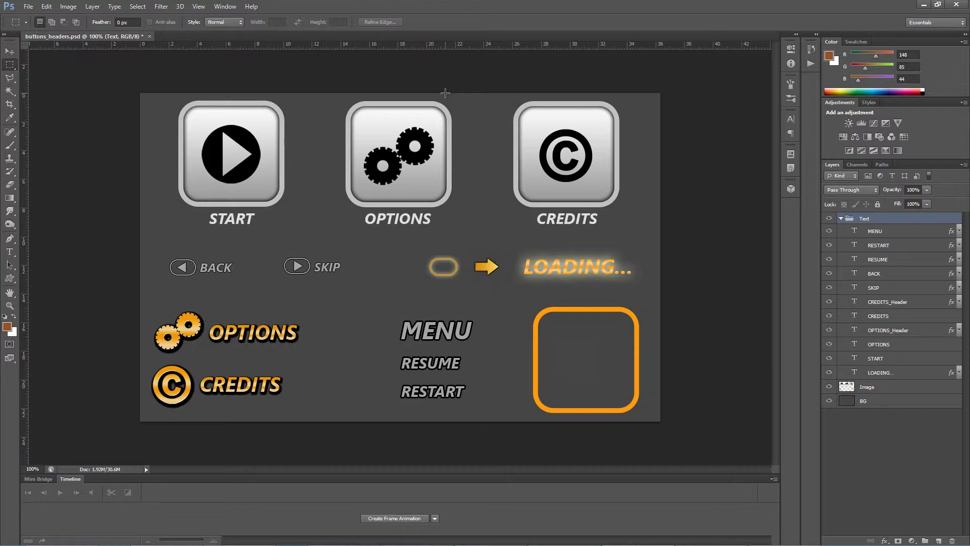
- Hide the dark BG layer and start exporting data sets as files
left_click(825, 402)
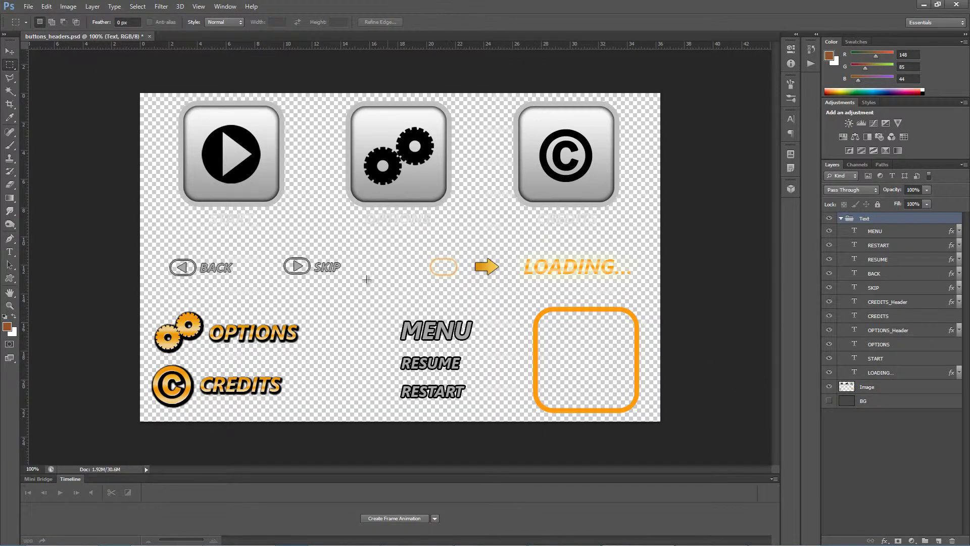
left_click(28, 7)
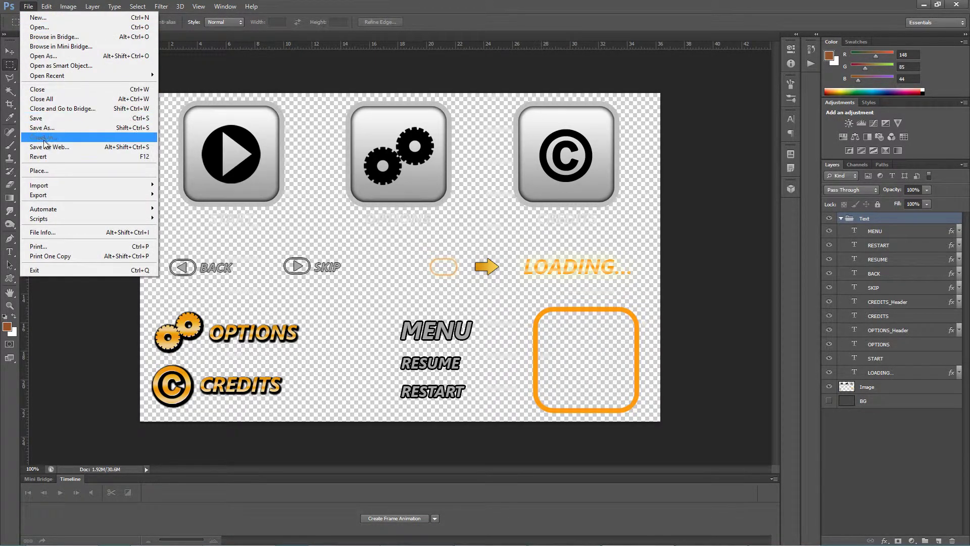
mouse_move(114, 196)
left_click(202, 194)
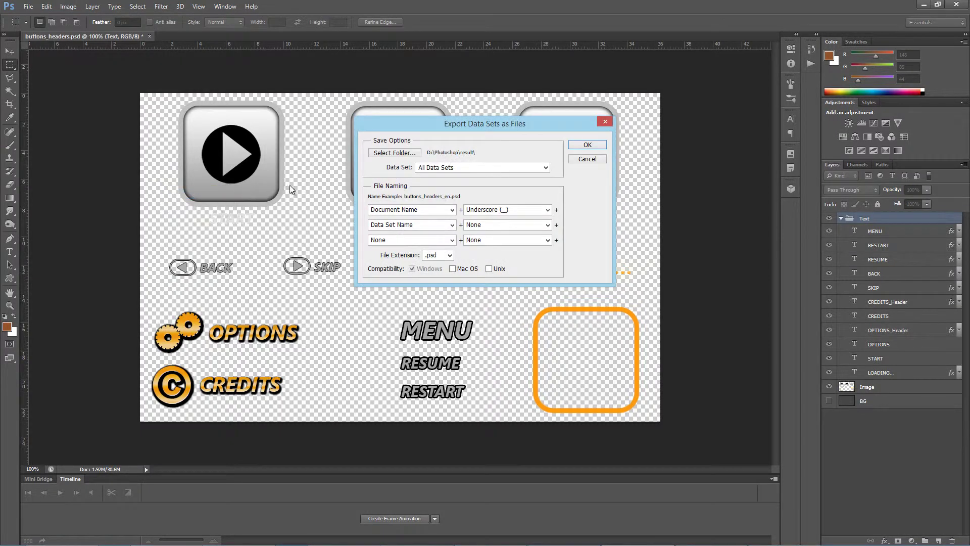
- Set the export destination folder to D:\Photoshop\result
left_click(393, 153)
left_click(420, 262)
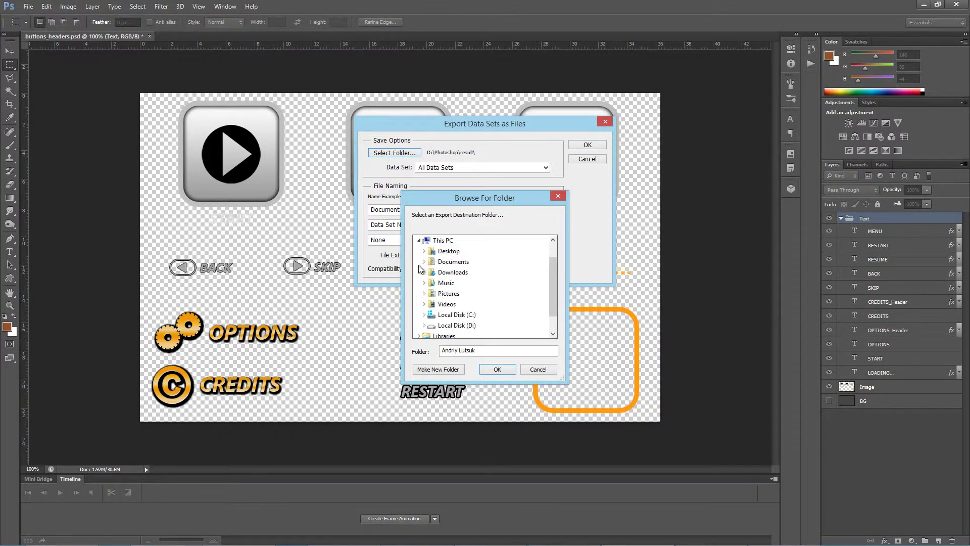
left_click(425, 325)
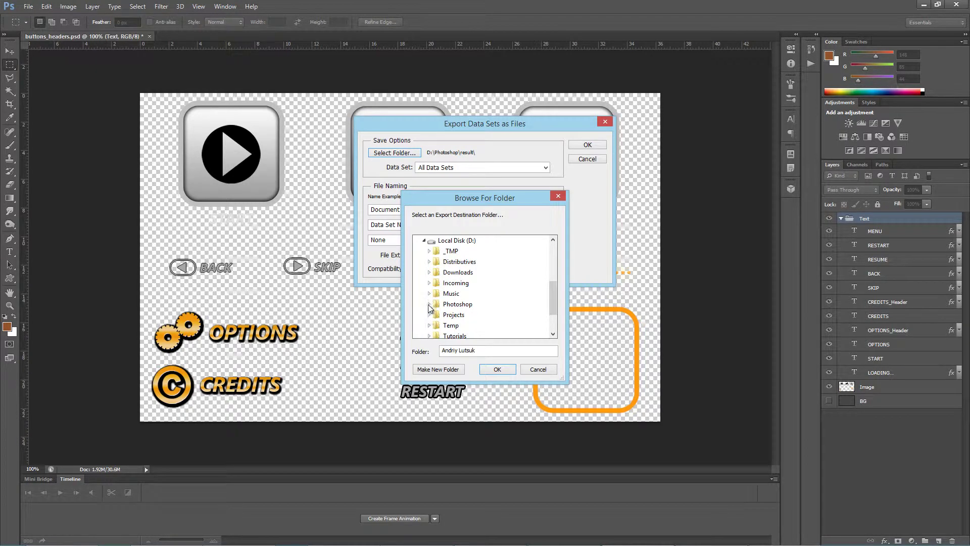
left_click(429, 304)
left_click(452, 314)
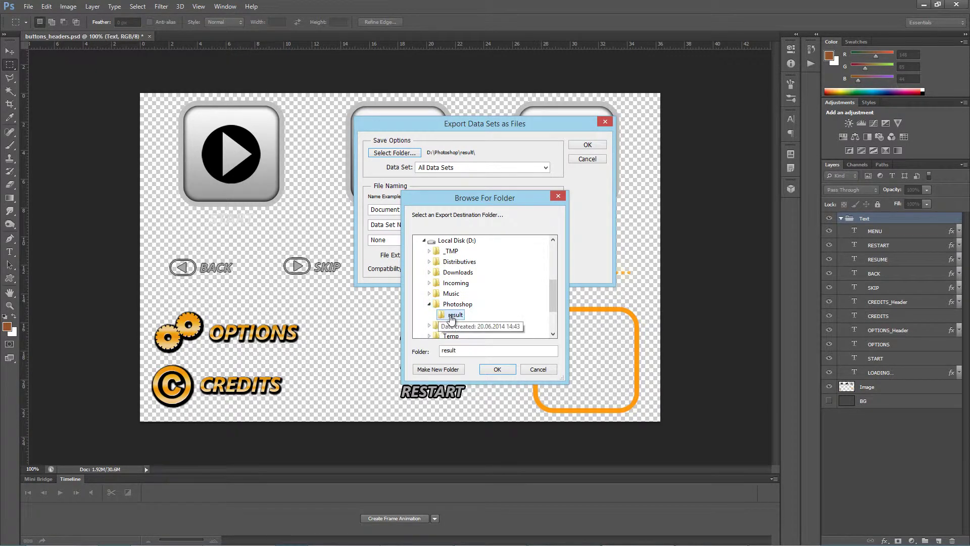
left_click(500, 370)
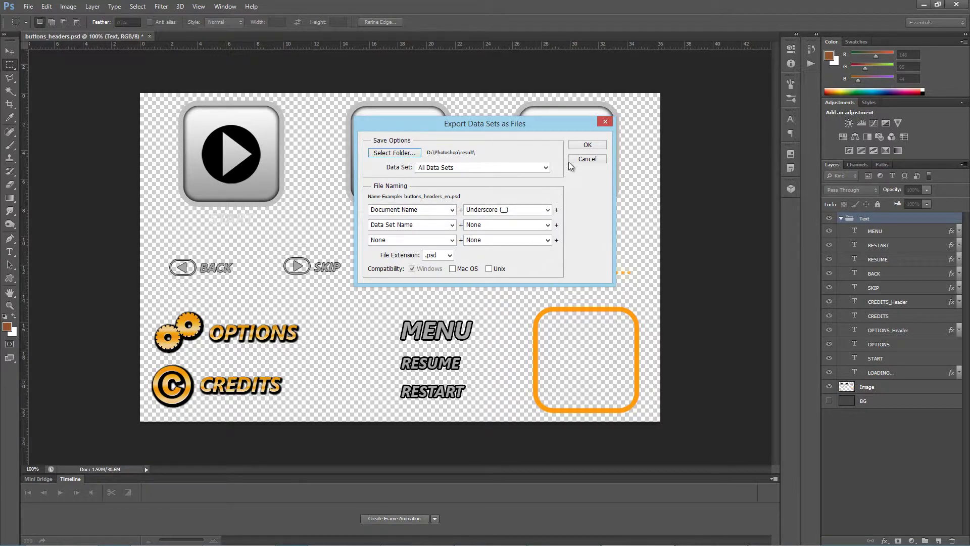
- Export all data sets as PSDs, then choose the PNG Conversion action for a batch
left_click(577, 146)
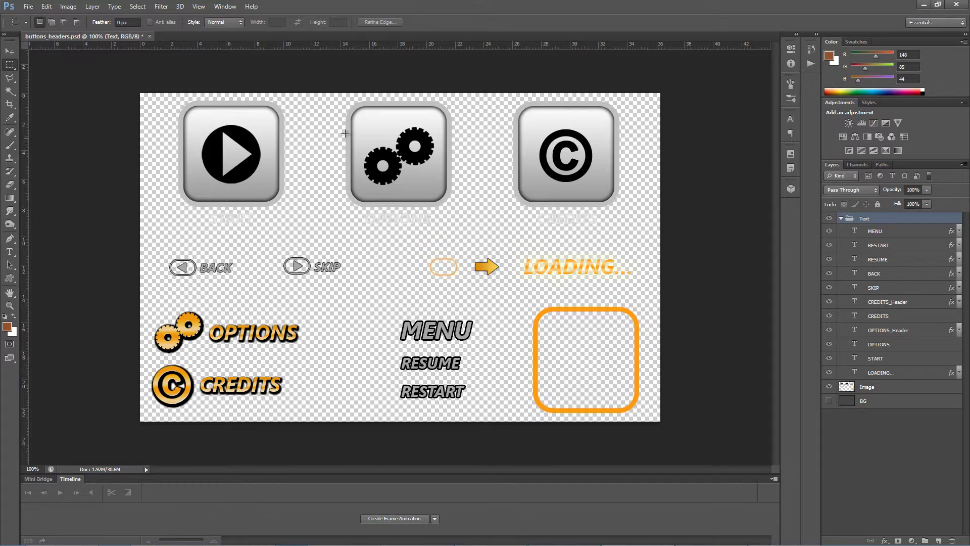
left_click(28, 6)
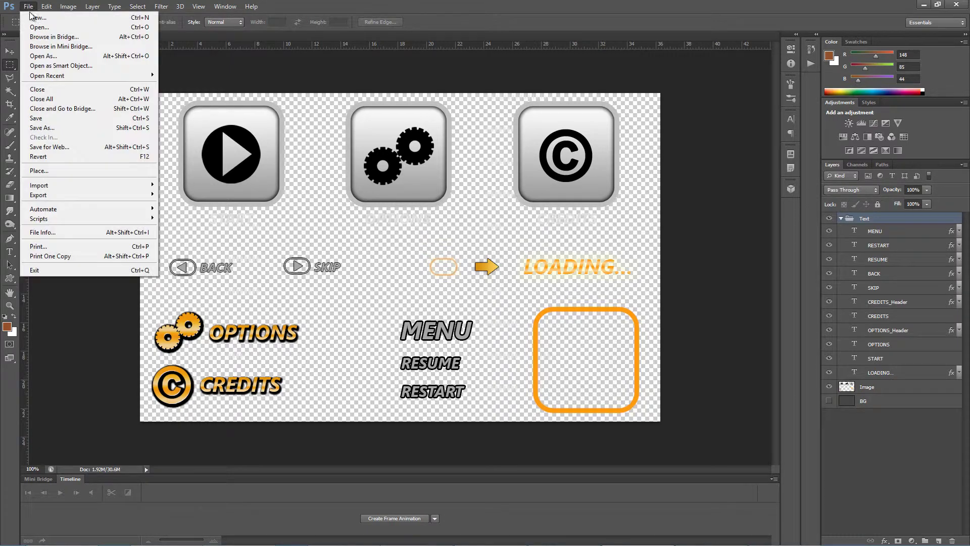
mouse_move(43, 209)
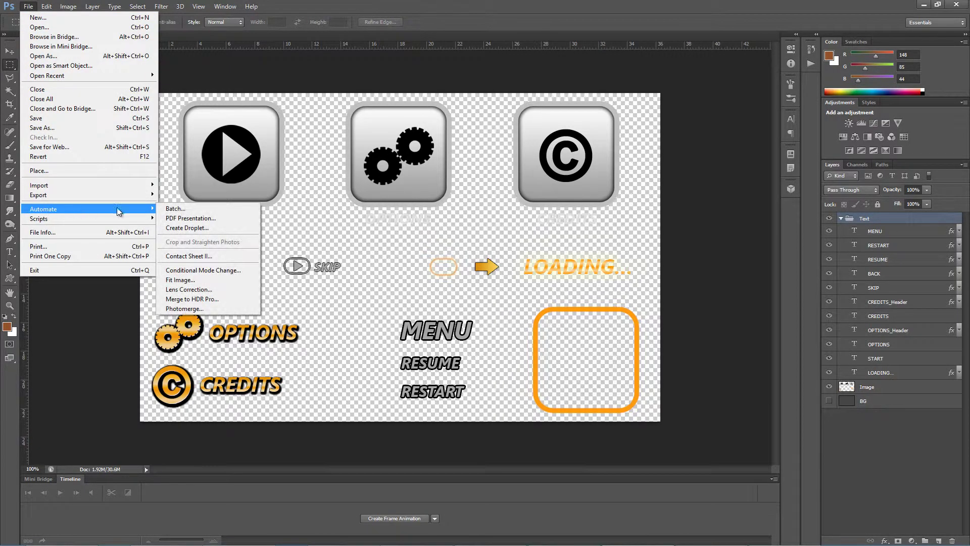
left_click(201, 208)
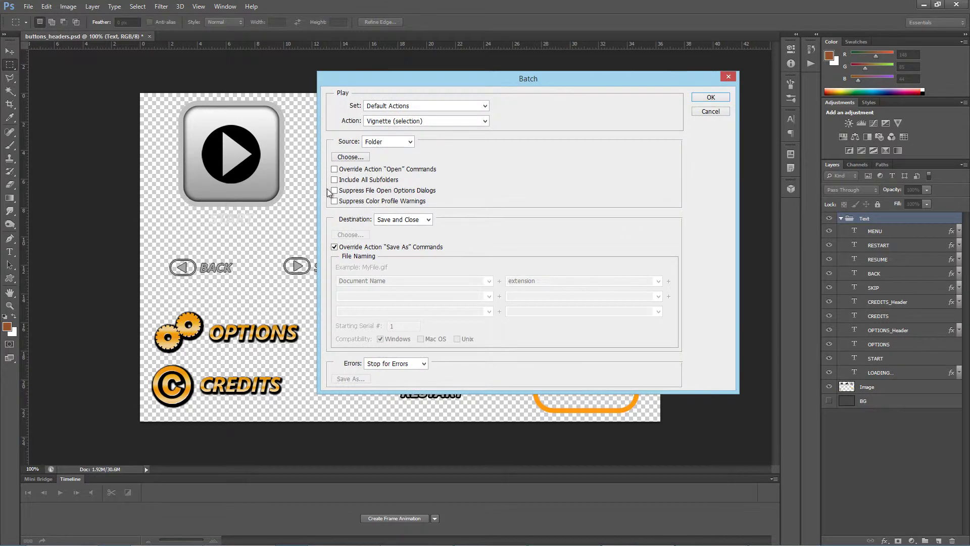
left_click(418, 121)
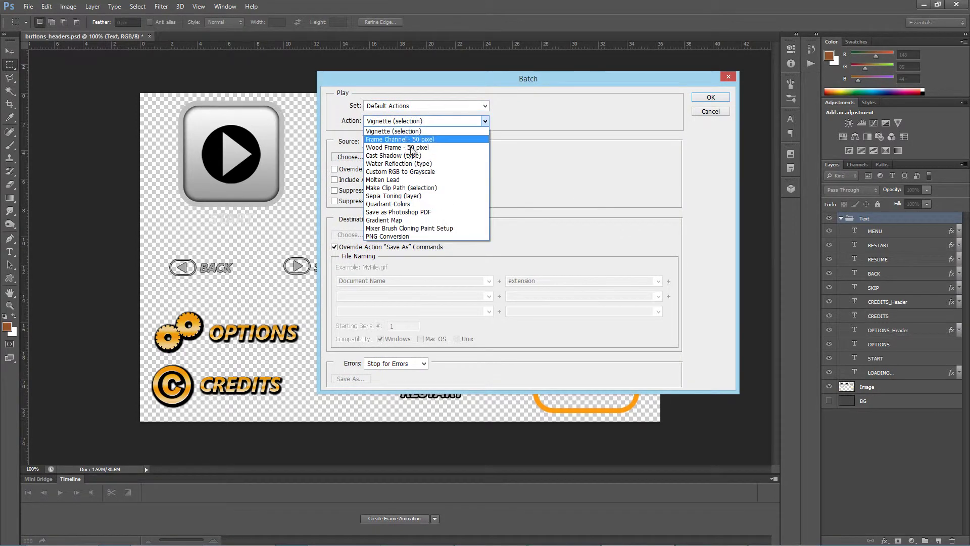
left_click(408, 236)
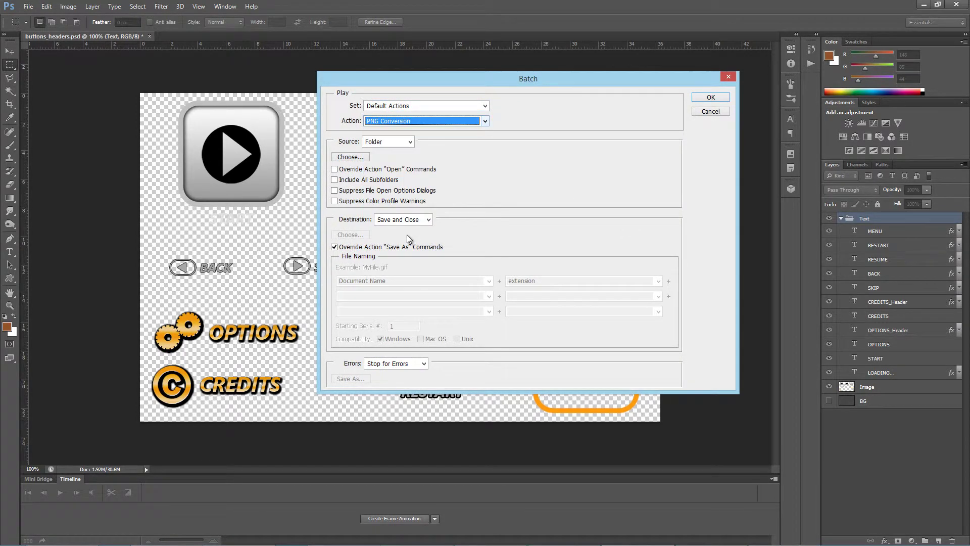
- Run the PNG Conversion batch on the D:\Photoshop\result source folder
left_click(363, 158)
left_click(428, 321)
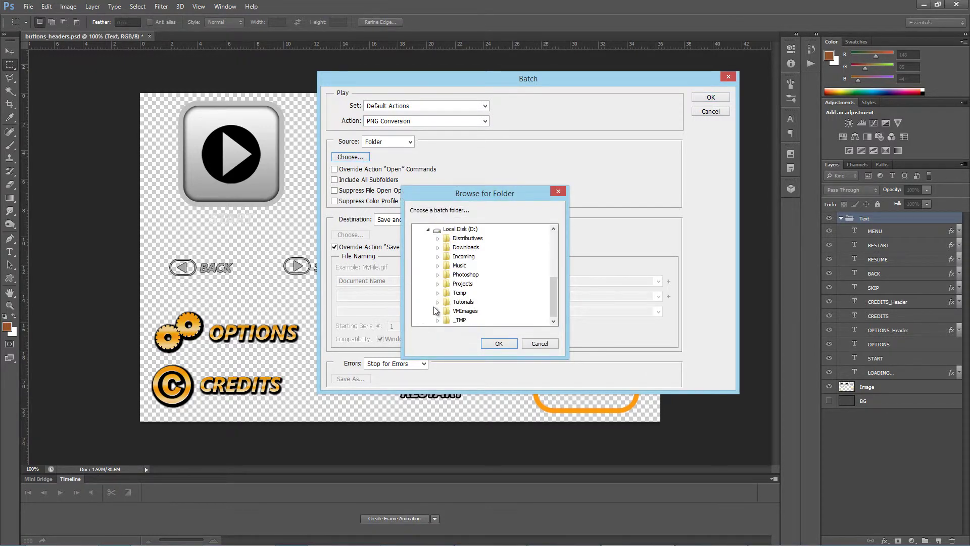
left_click(439, 275)
left_click(469, 284)
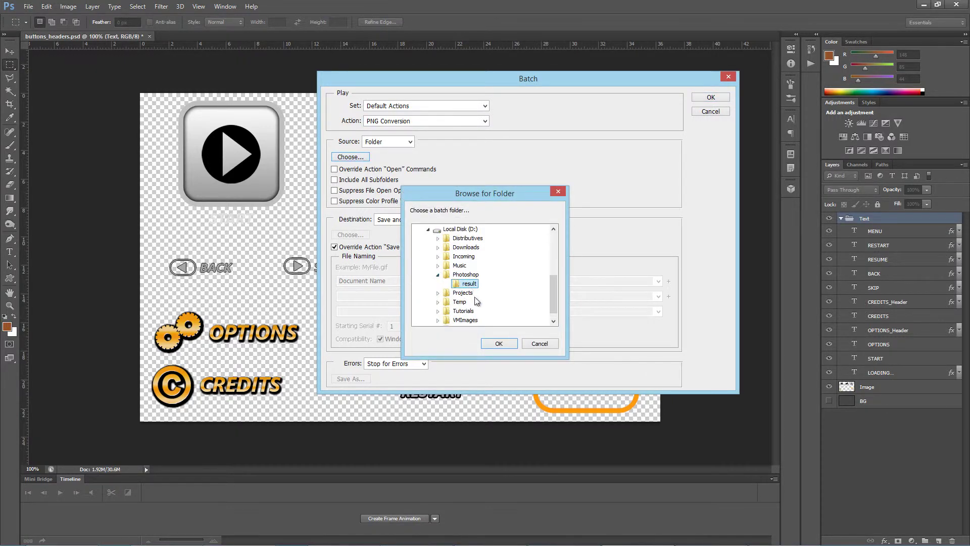
left_click(498, 343)
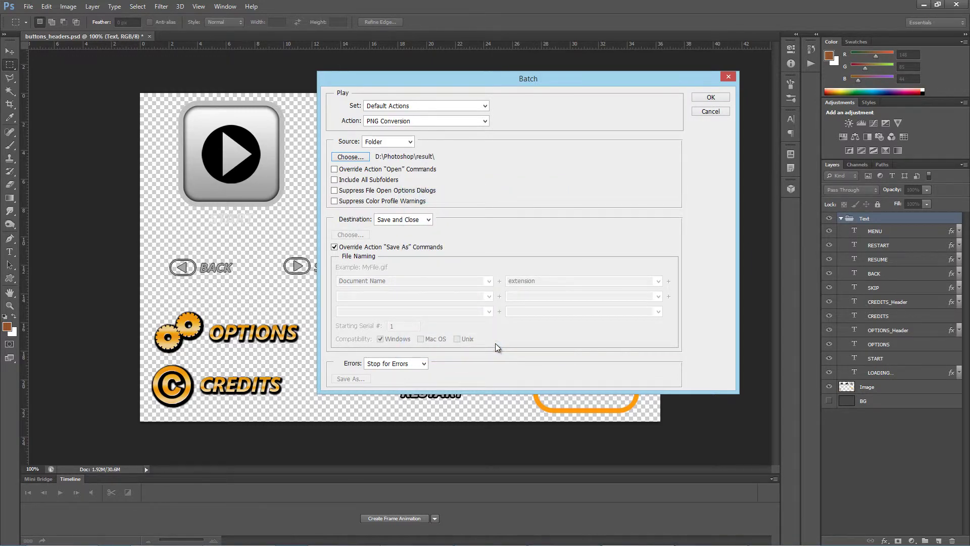
left_click(710, 98)
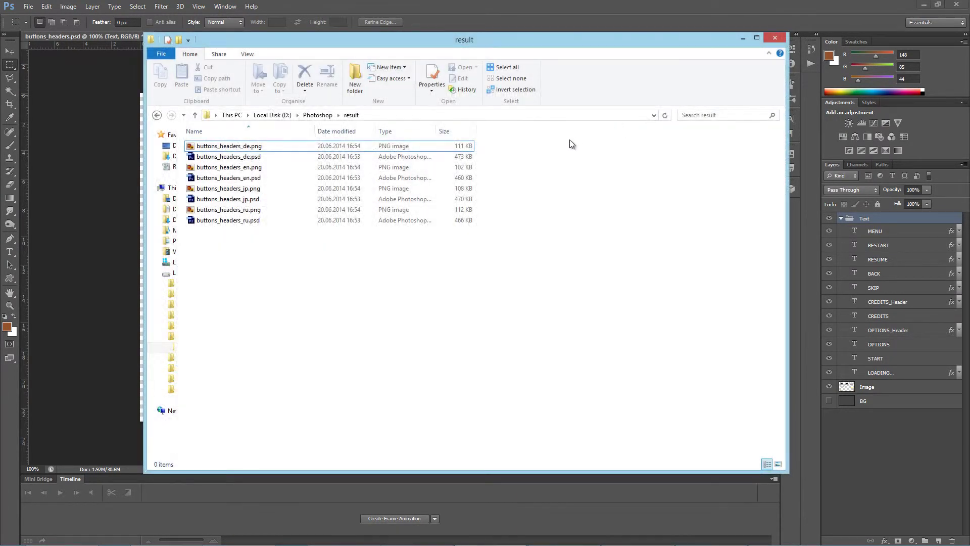
- View buttons_headers_de.png, then the en, jp and ru PNGs, cycling back to de
double_click(217, 145)
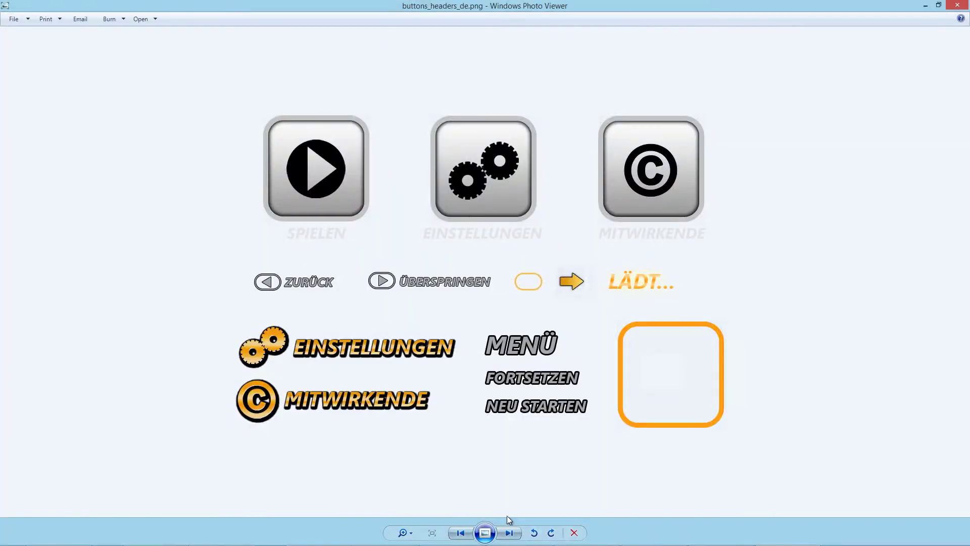
left_click(509, 532)
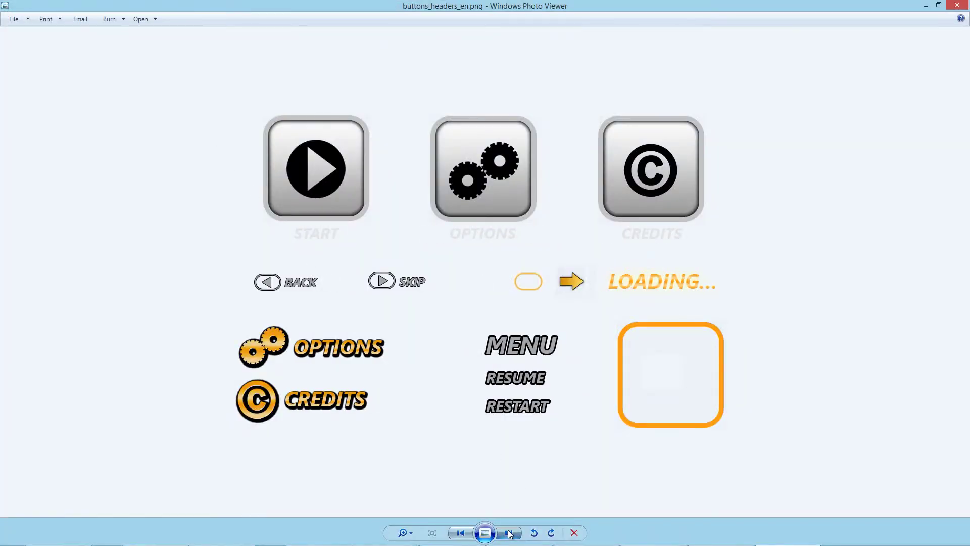
left_click(509, 532)
left_click(509, 532)
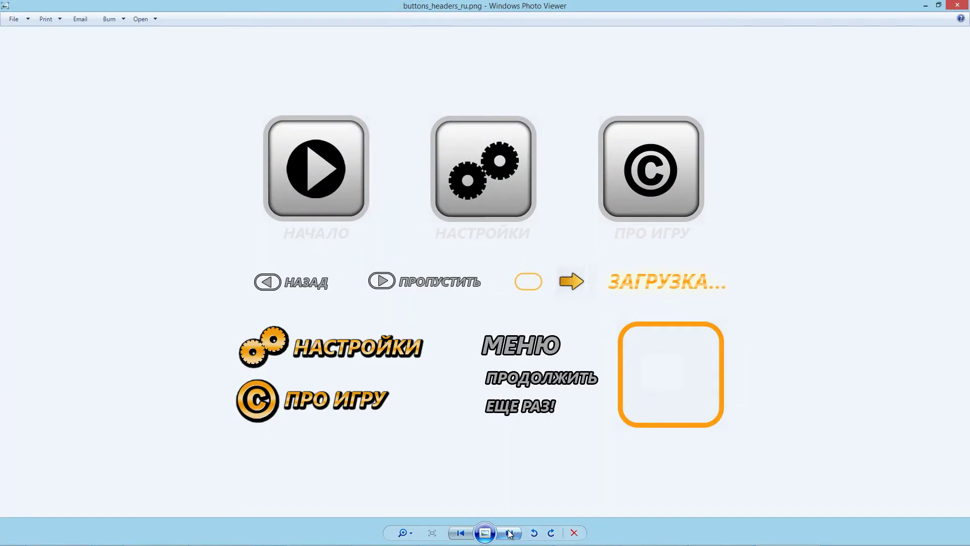
left_click(508, 532)
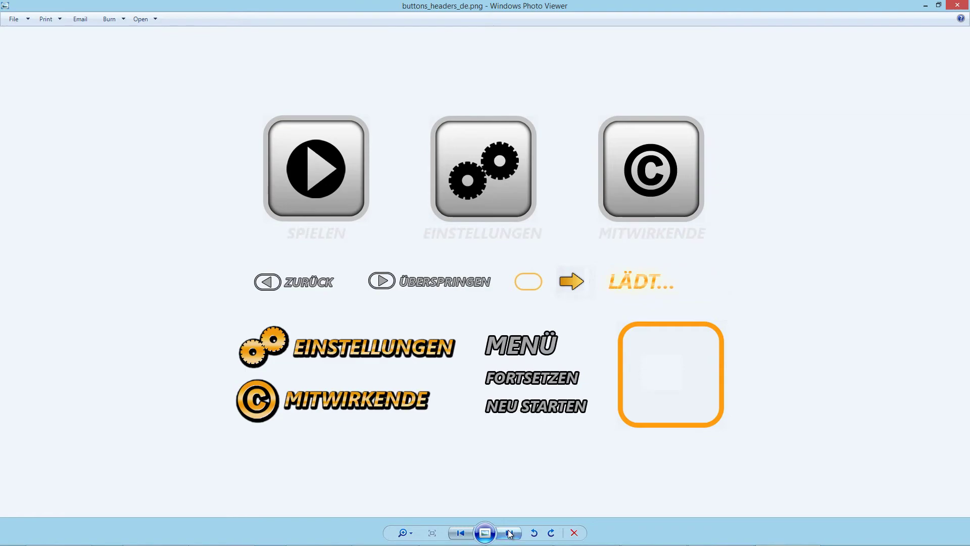